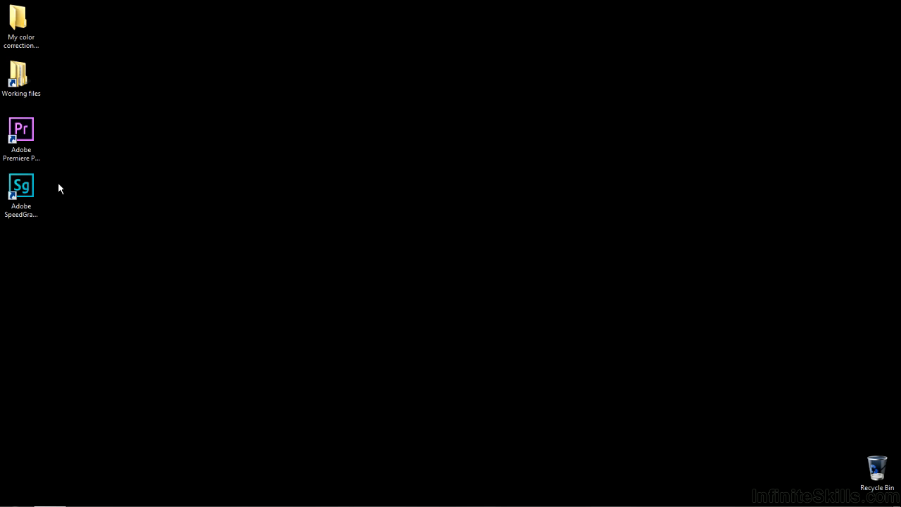
Launch Adobe SpeedGrade and create a new SpeedGrade IRCP project.
double_click(25, 184)
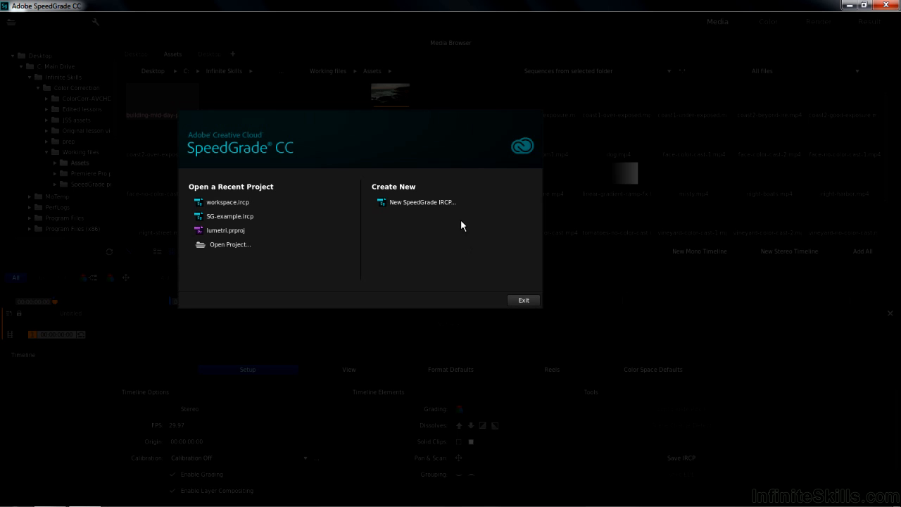
left_click(418, 201)
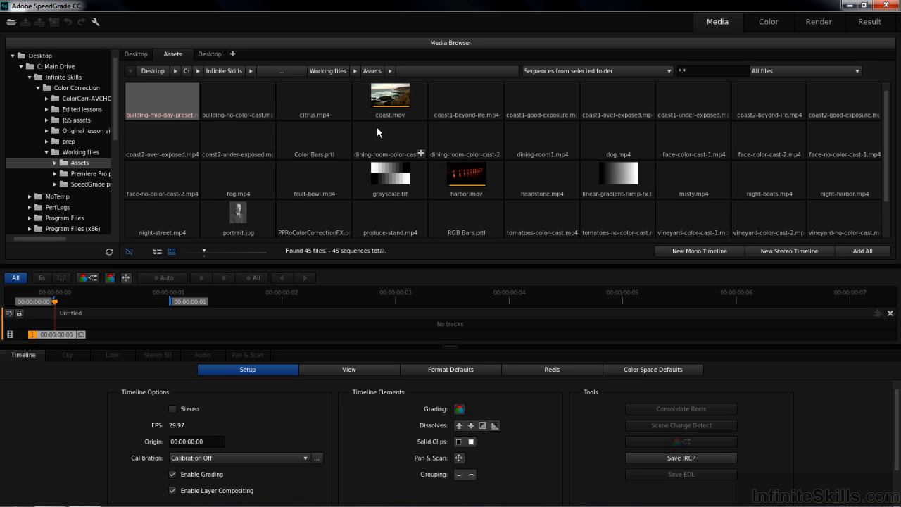
Open the existing project workspace.ircp from the SpeedGrade projects folder.
left_click(10, 25)
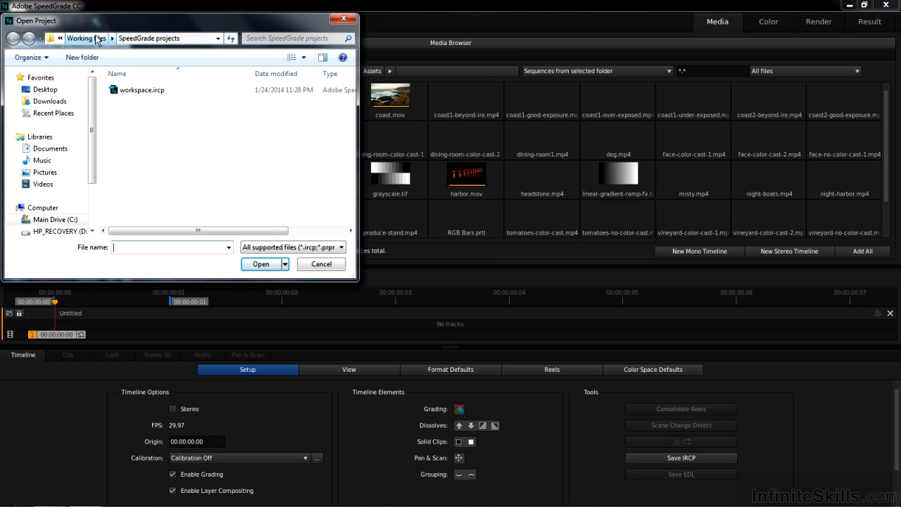
left_click(137, 93)
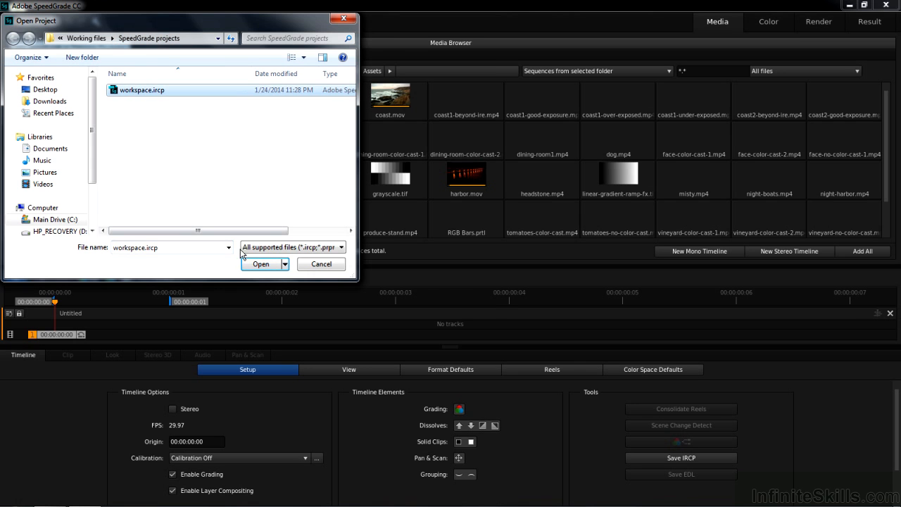
left_click(255, 265)
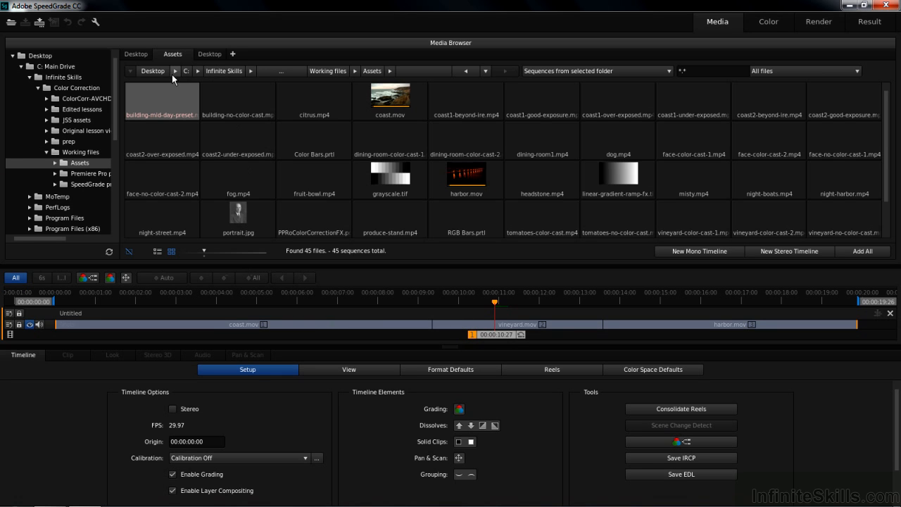
Look through the media files in the Assets folder.
mouse_move(469, 193)
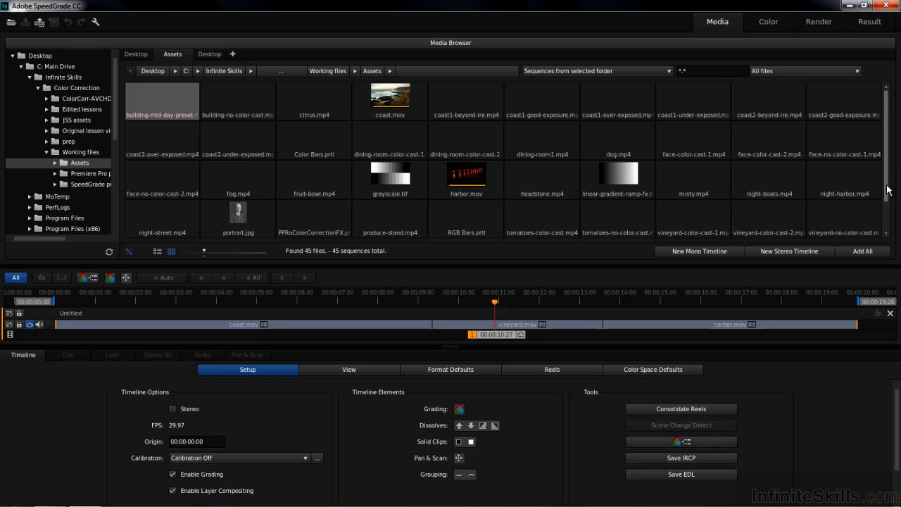
scroll(888, 190, "down", 1)
mouse_move(188, 221)
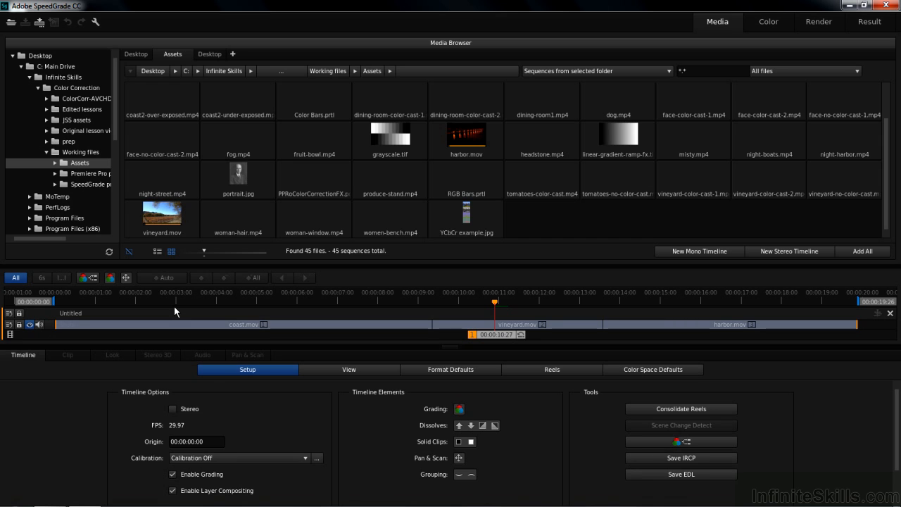
Show the Color workspace, inspect the Render output settings, and return to the Color workspace.
left_click(770, 22)
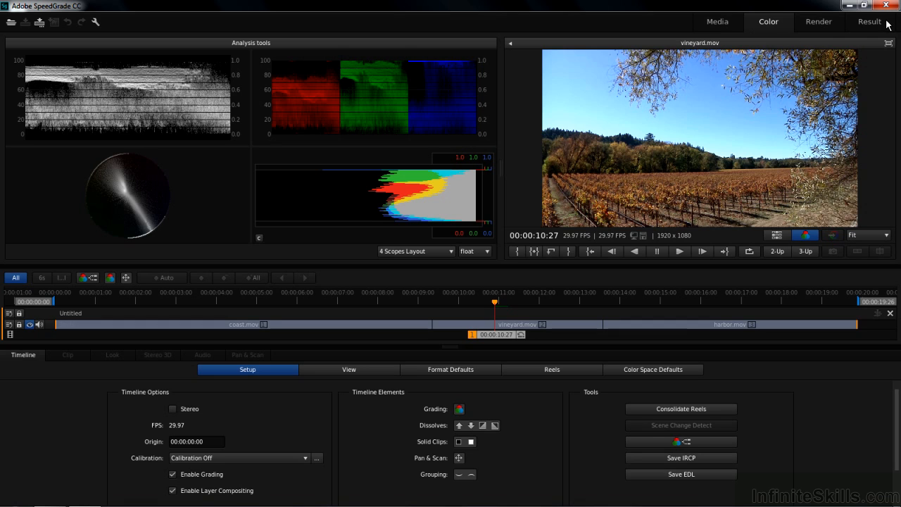
left_click(815, 25)
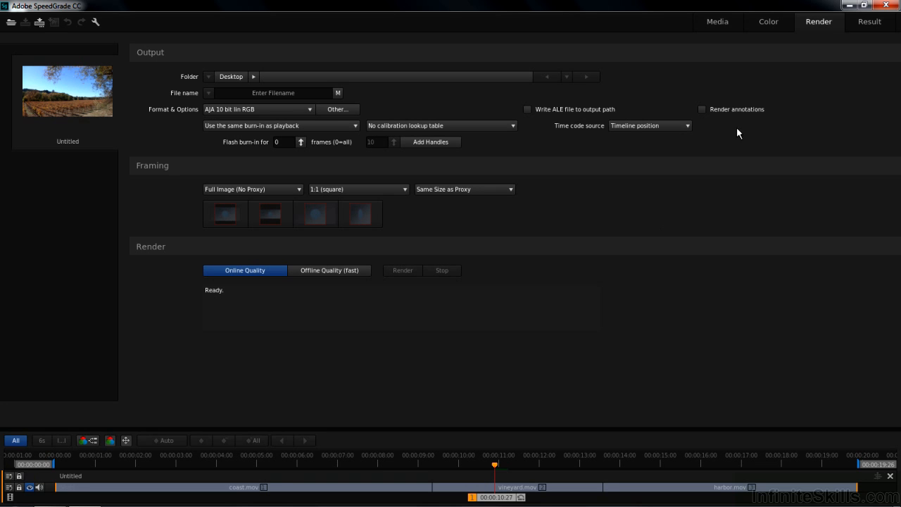
left_click(769, 22)
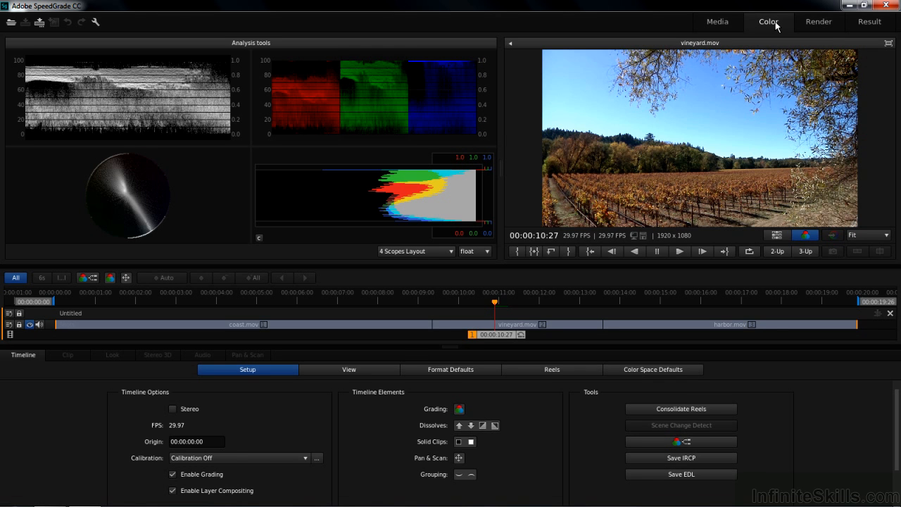
Position the playhead at 00:00:05:09 in coast.mov, and turn the video track's visibility off and on again.
left_click_drag(496, 338, 354, 339)
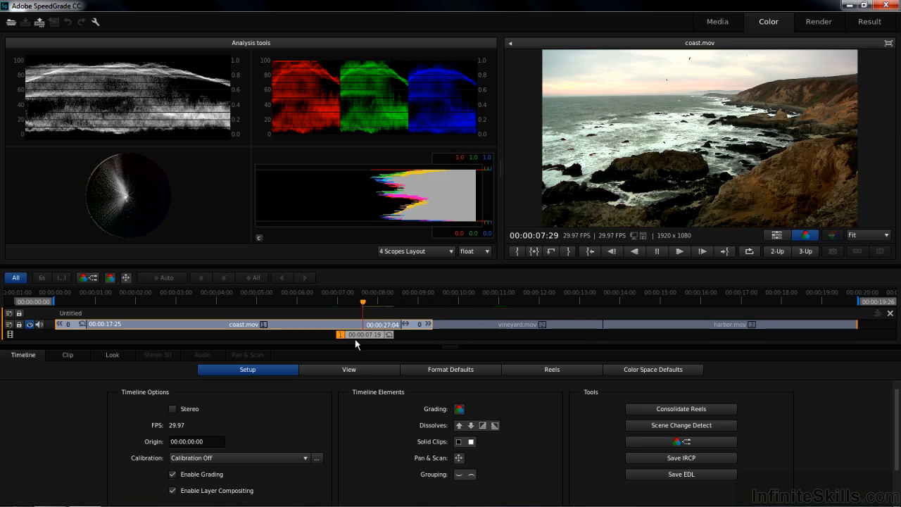
left_click_drag(350, 303, 59, 323)
left_click(29, 324)
left_click(30, 324)
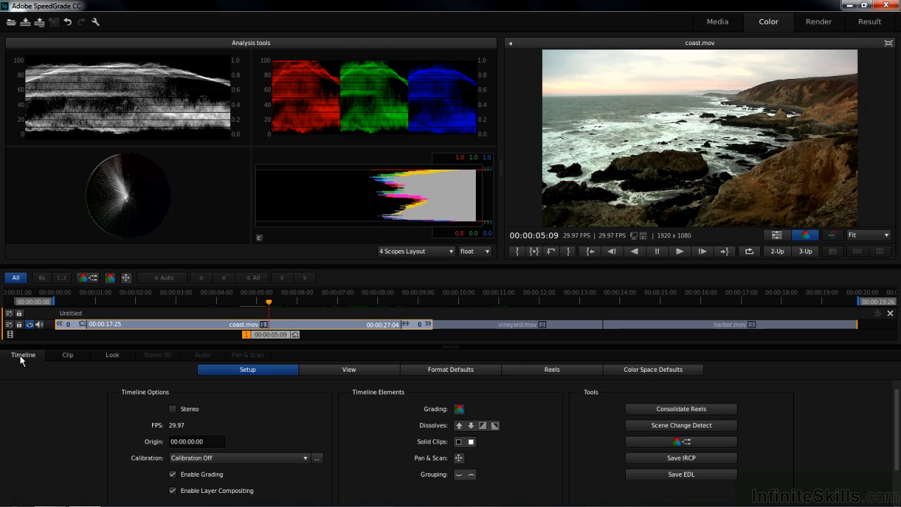
Review the Clip properties of coast.mov and display its Look grading controls.
left_click(68, 356)
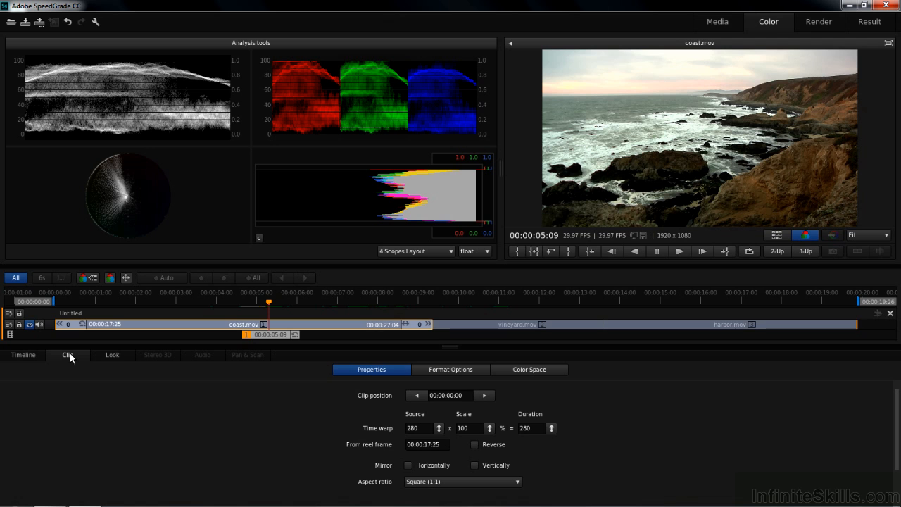
left_click(117, 354)
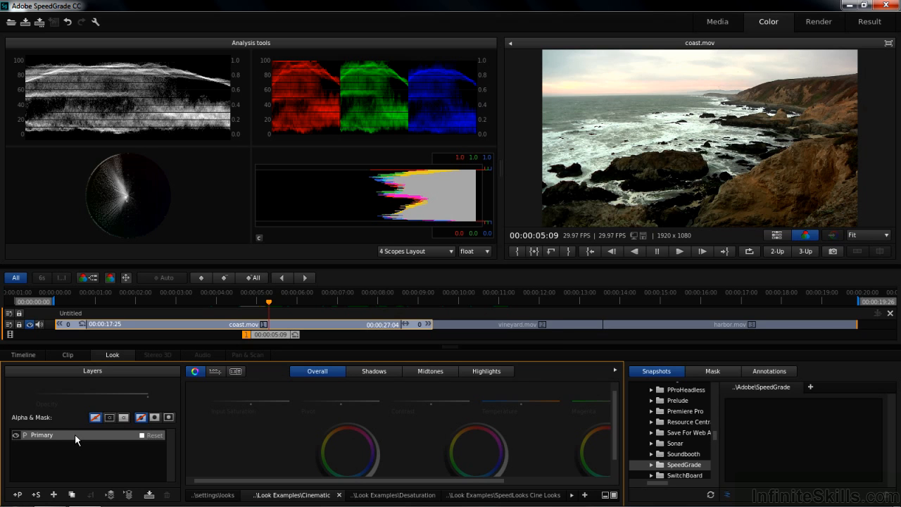
Try a Secondary layer above the Primary one, inspecting its controls and the available effect layers, and delete it again.
left_click(35, 494)
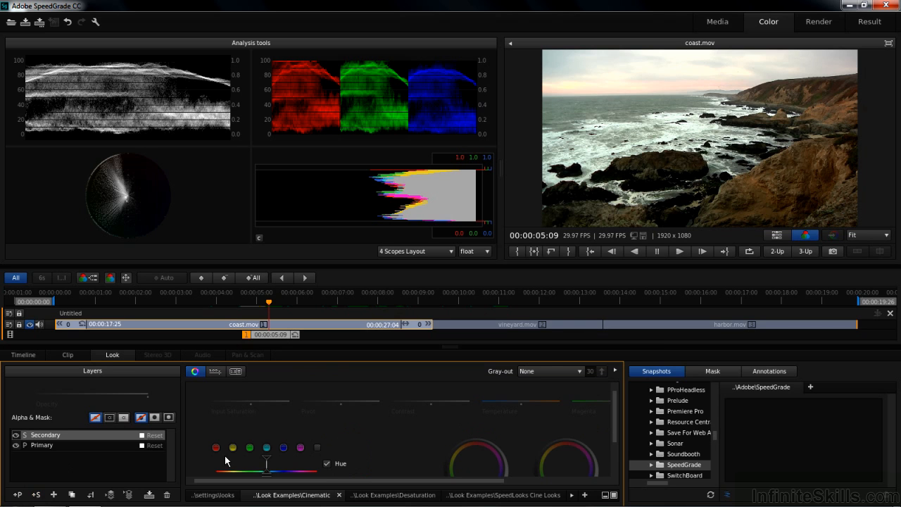
left_click_drag(615, 412, 615, 449)
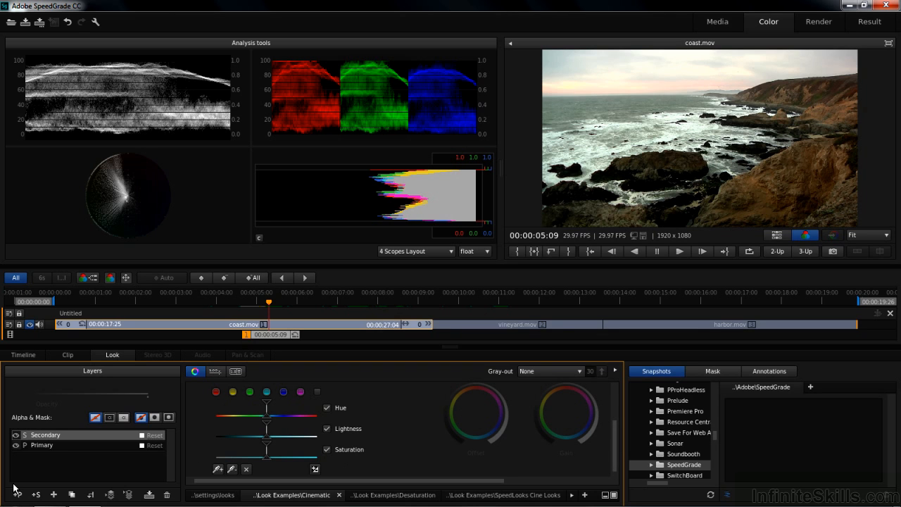
left_click(54, 495)
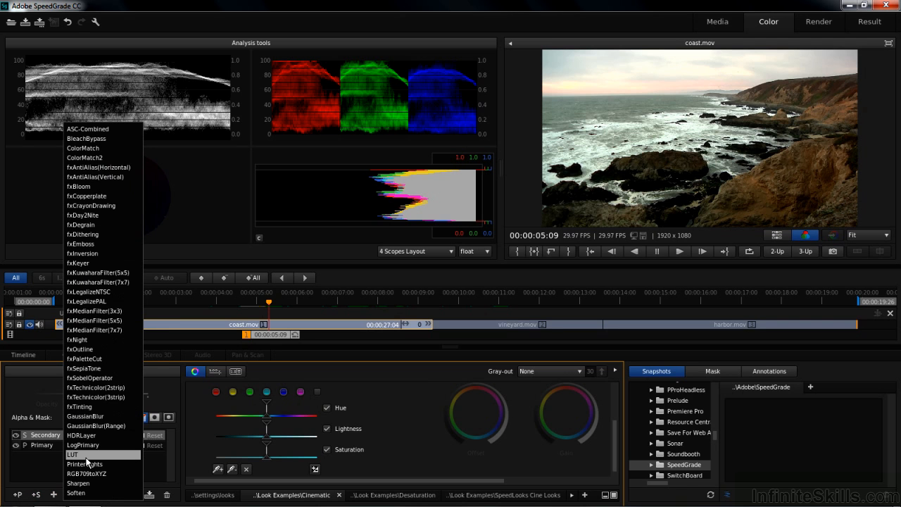
left_click(51, 462)
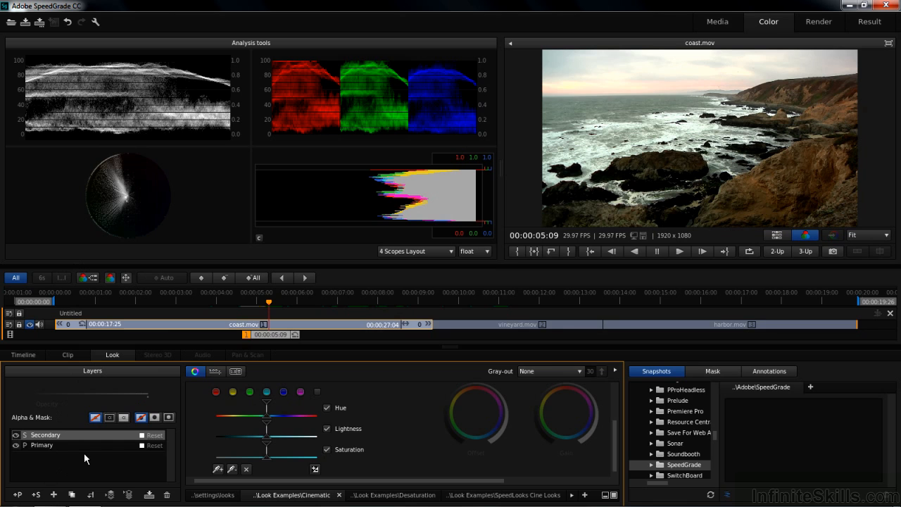
left_click(167, 497)
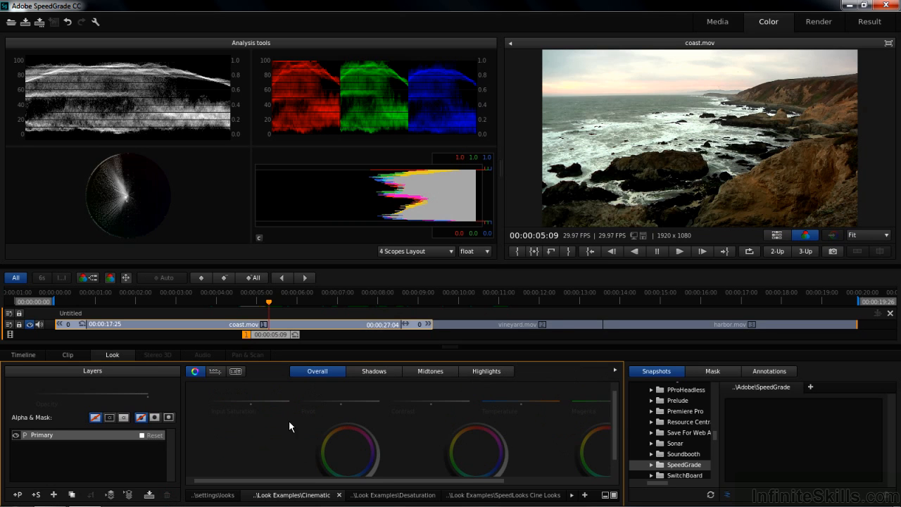
Give coast.mov a strong red-orange tint with the Overall Offset wheel, and display the Shadows controls.
scroll(617, 420, "down", 1)
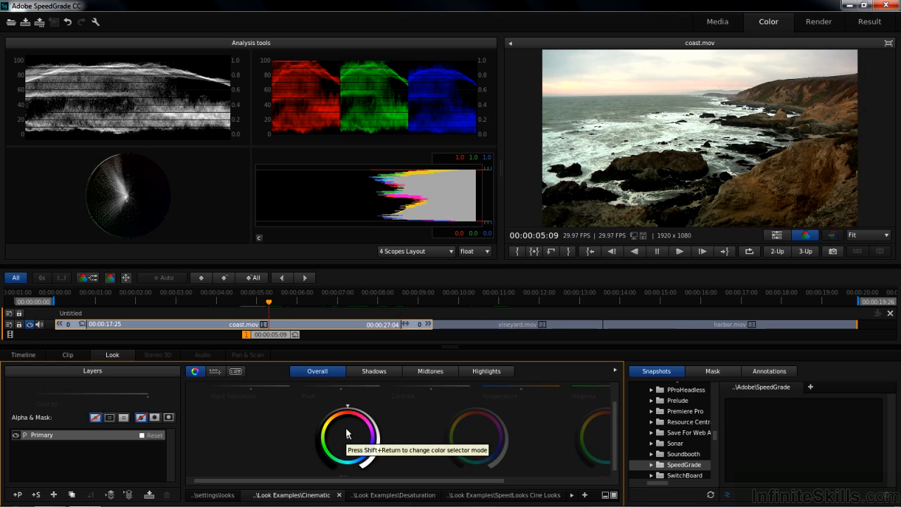
mouse_move(347, 437)
left_mouse_down()
mouse_move(332, 406)
mouse_move(229, 411)
mouse_move(462, 422)
mouse_move(303, 416)
left_mouse_up()
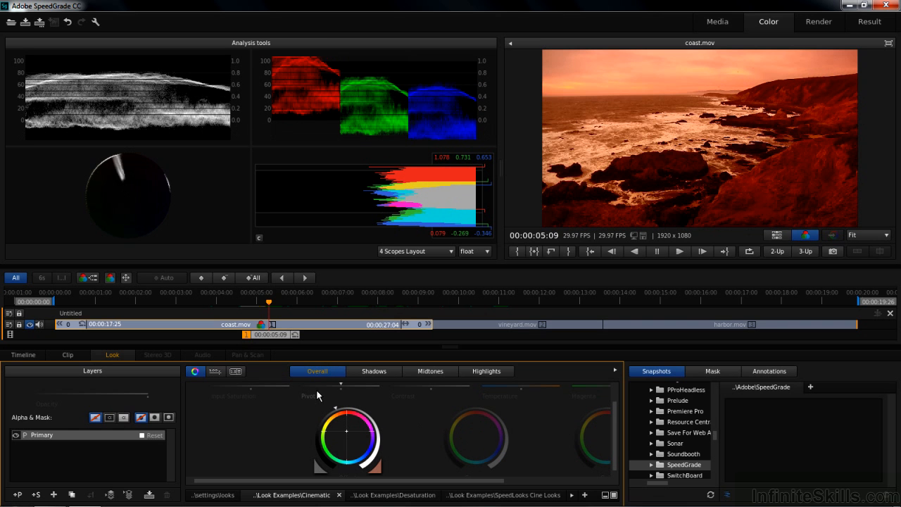
left_click(384, 375)
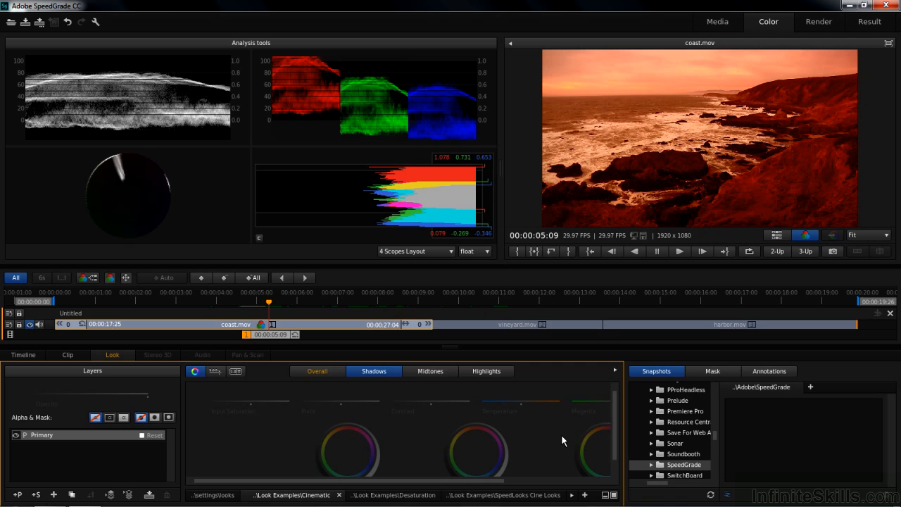
Examine the Look Examples presets, including the Temperature, SpeedLooks Camera Patches and SpeedLooks Cine Looks folders, and return to the color wheels.
left_click(613, 495)
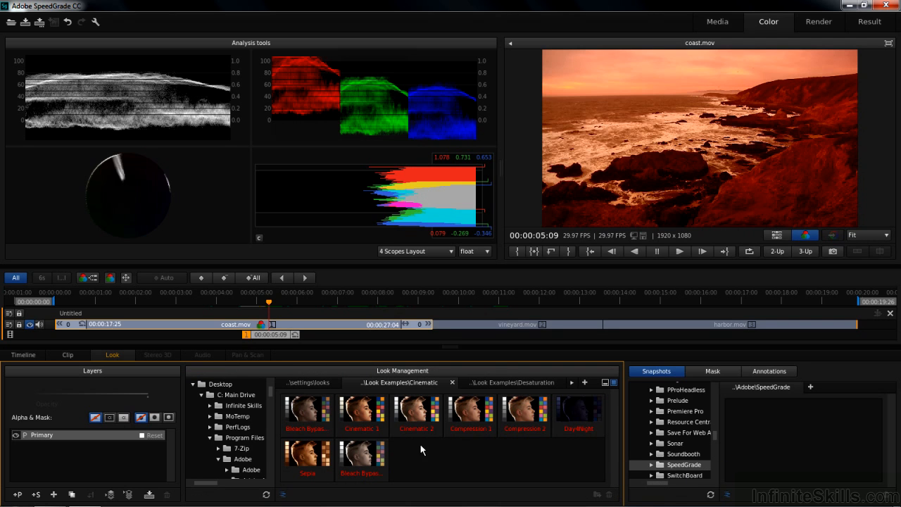
left_click_drag(271, 392, 276, 423)
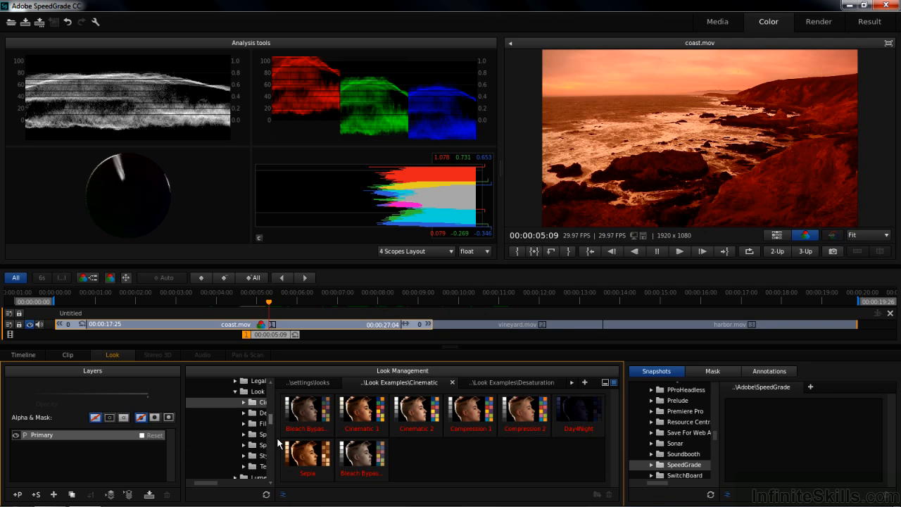
left_click_drag(210, 487, 221, 486)
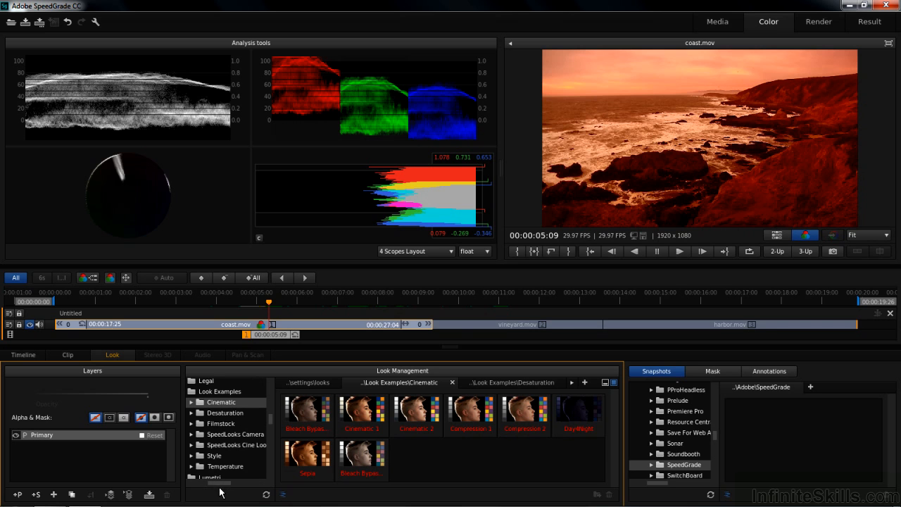
left_click(226, 413)
left_click(220, 466)
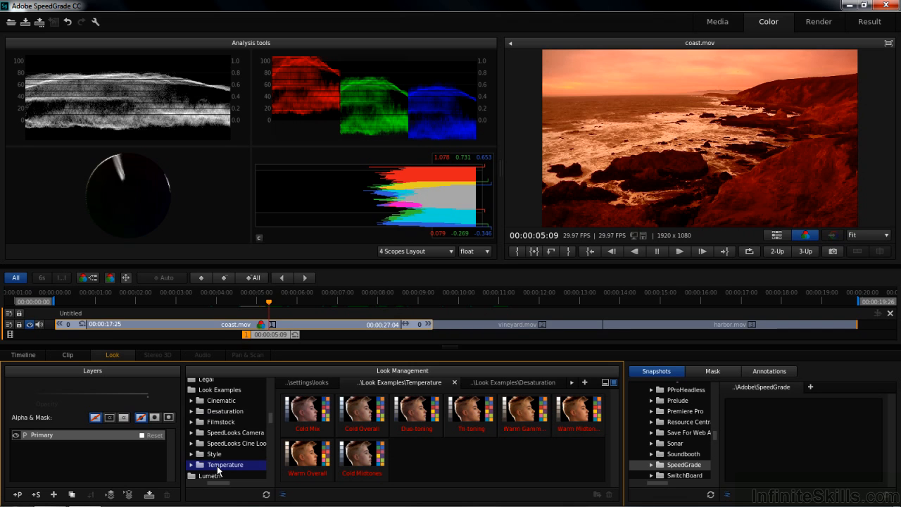
left_click(219, 433)
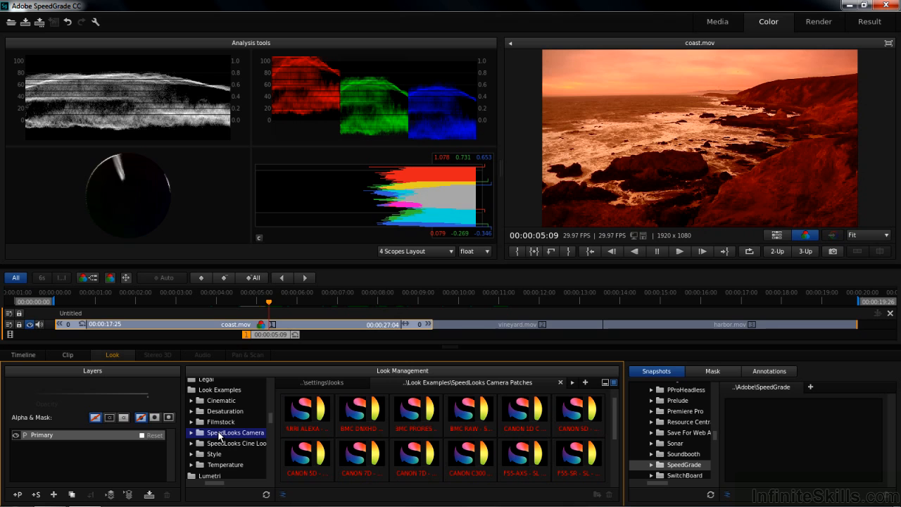
left_click(218, 443)
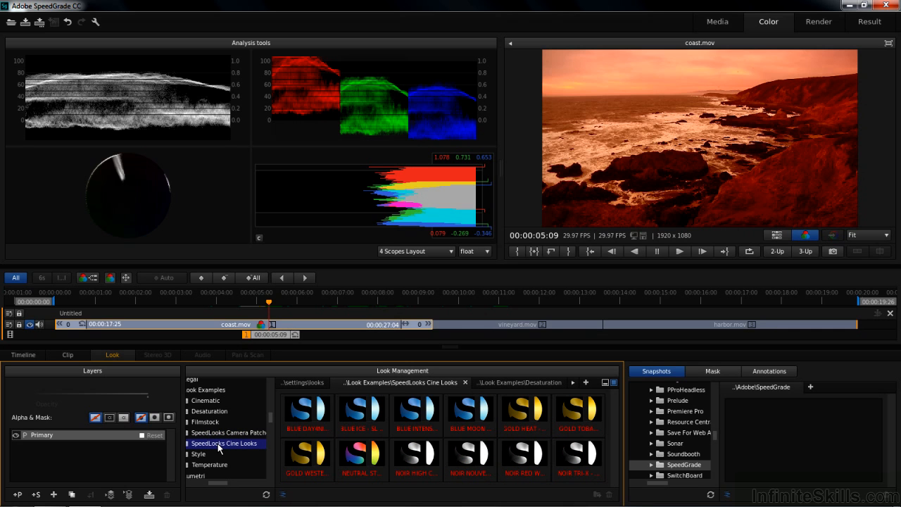
left_click(610, 383)
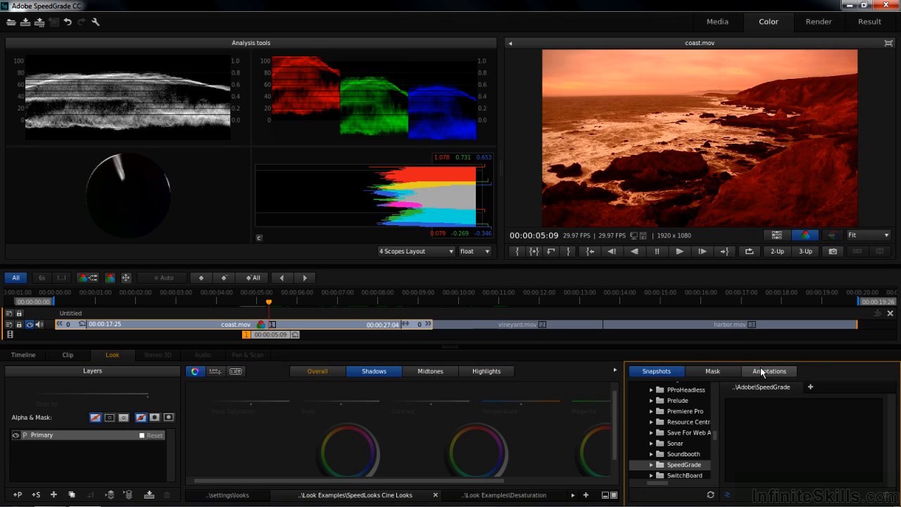
Add a vignette mask to the Primary layer and apply the grade only outside the mask.
left_click(706, 372)
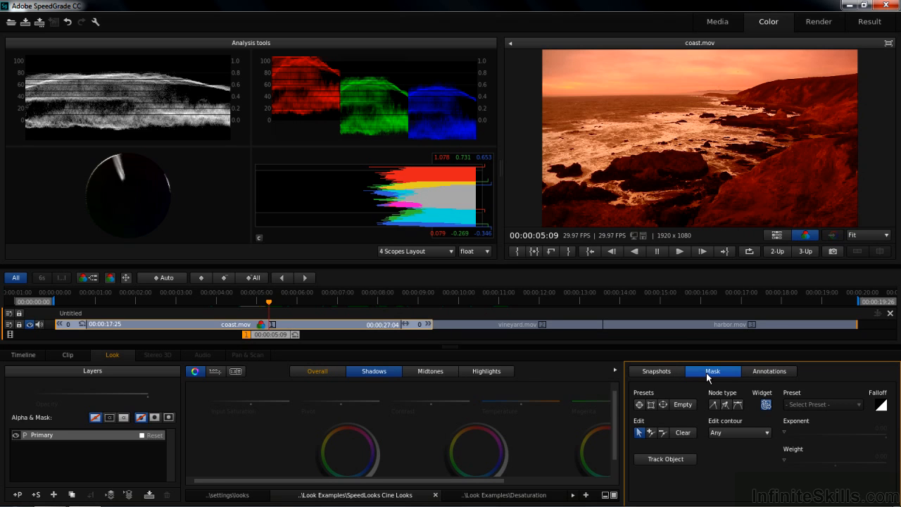
left_click(664, 407)
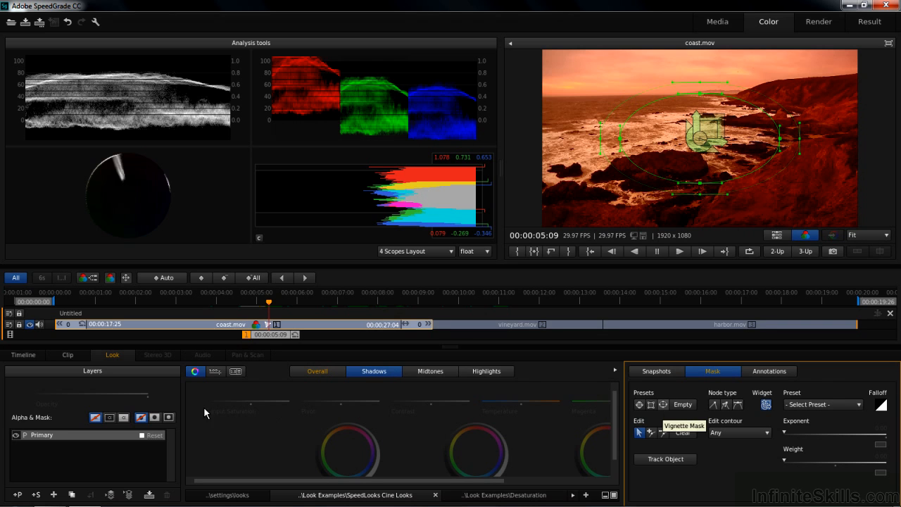
left_click(169, 416)
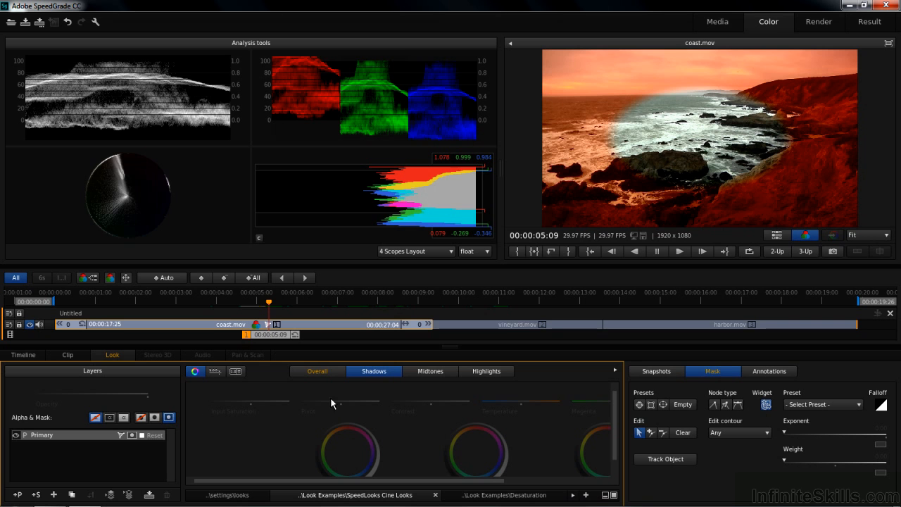
Lower the Overall Gamma to darken the area outside the vignette mask.
left_click(330, 375)
left_click_drag(476, 423, 373, 425)
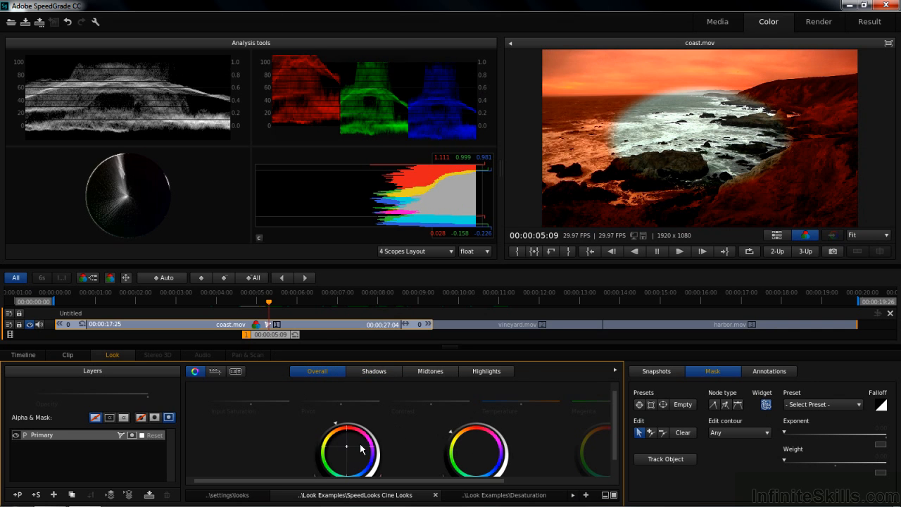
Reset the Overall Offset wheel, and compare the picture with grading switched off and on.
scroll(609, 422, "down", 1)
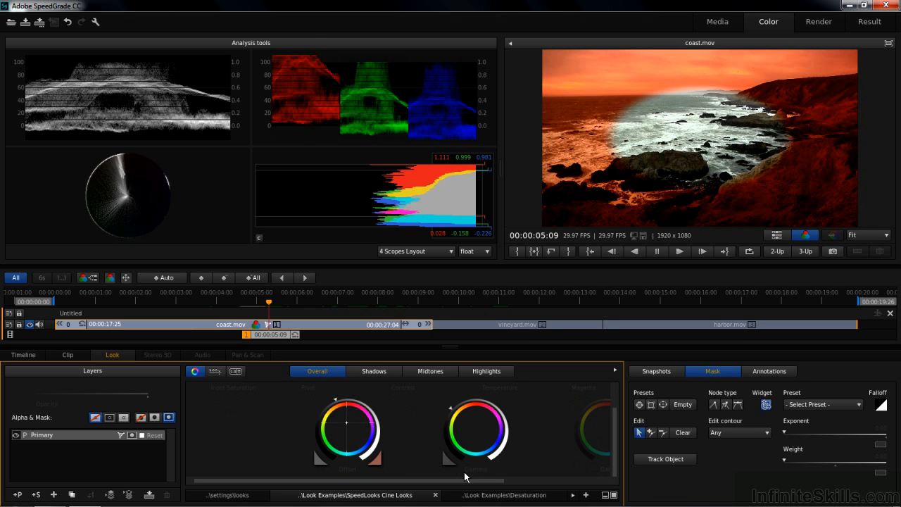
left_click(317, 462)
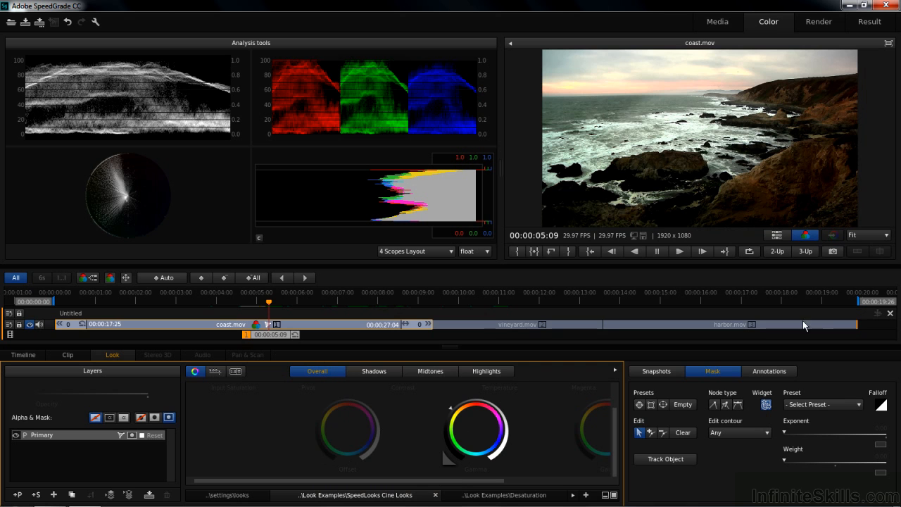
left_click(809, 241)
left_click(809, 241)
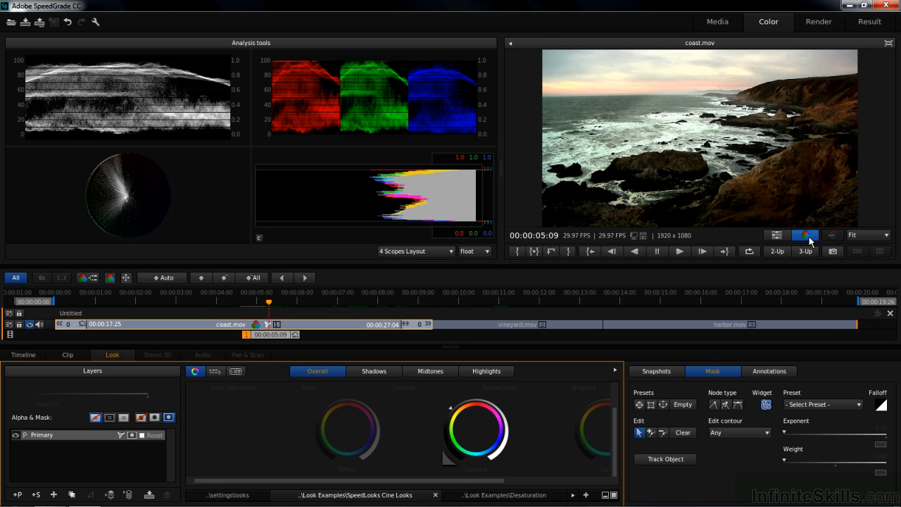